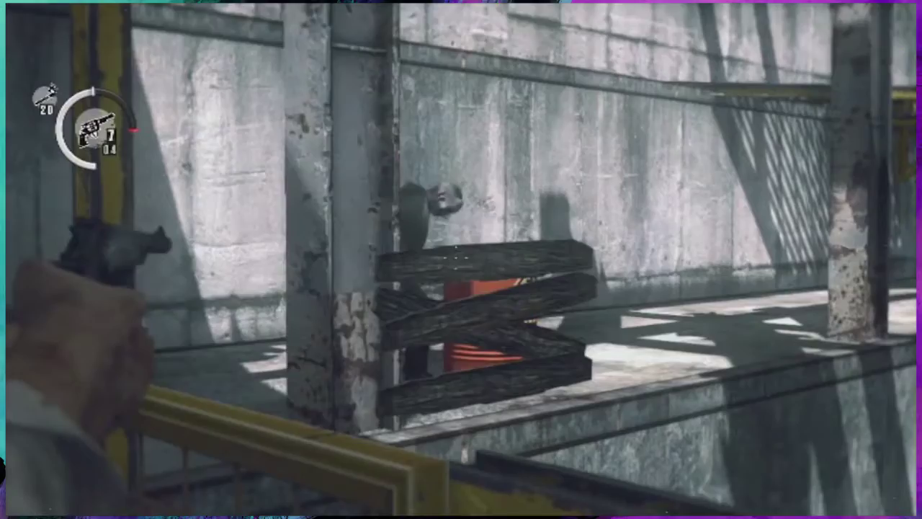
{"action": "left_click", "coordinate": [461, 260]}
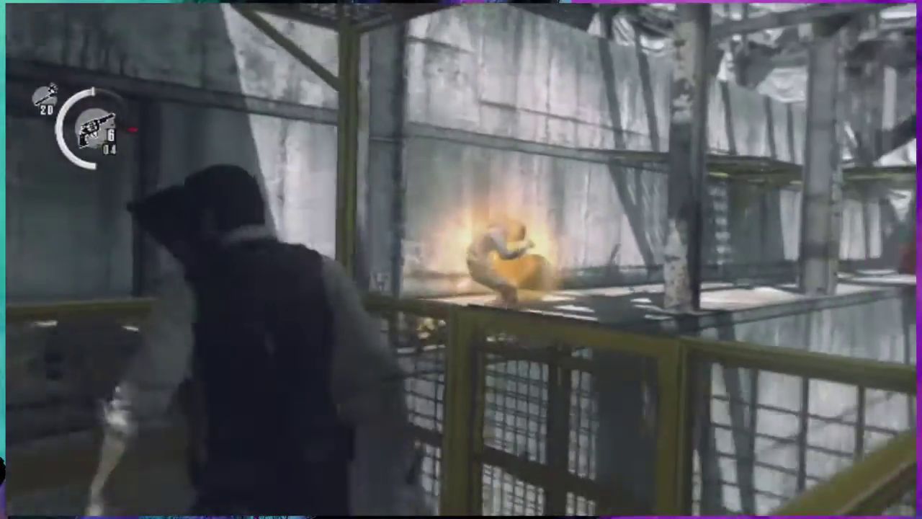
{"action": "key", "text": "r"}
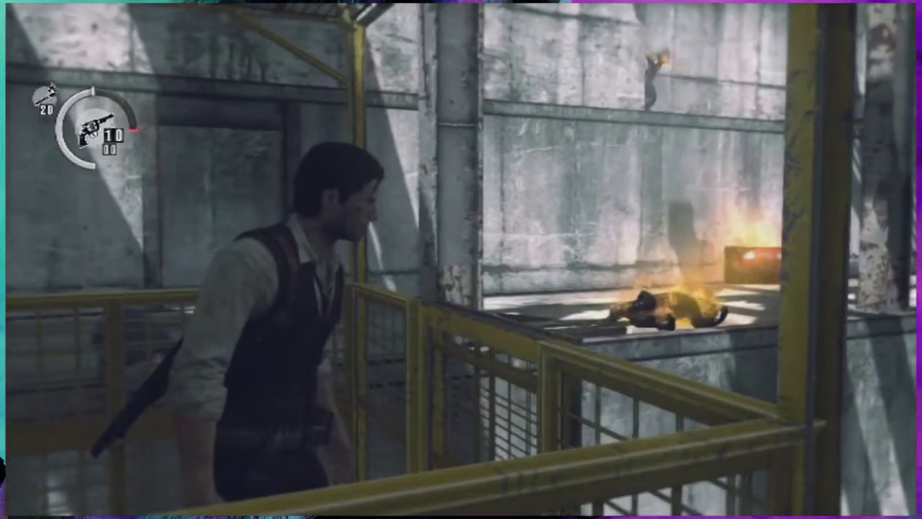
{"action": "key", "text": "Tab"}
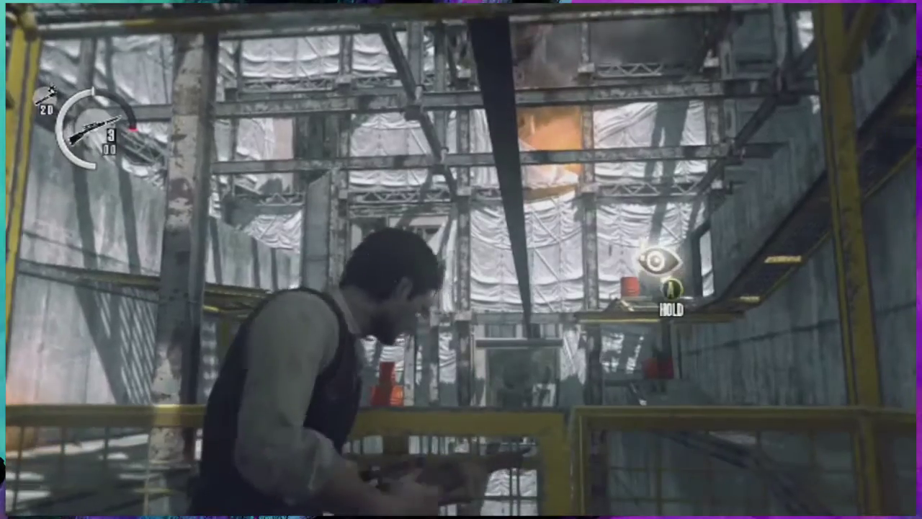
{"action": "right_click", "coordinate": [461, 259]}
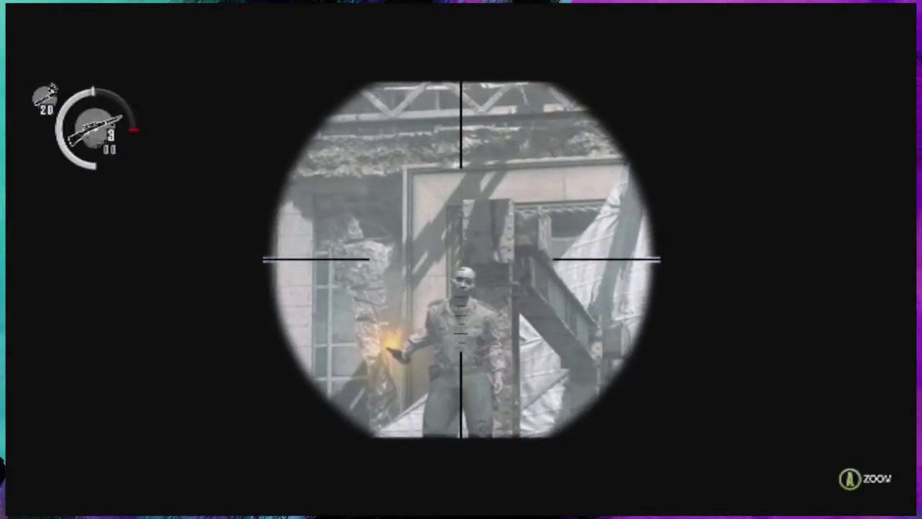
{"action": "left_click", "coordinate": [462, 260]}
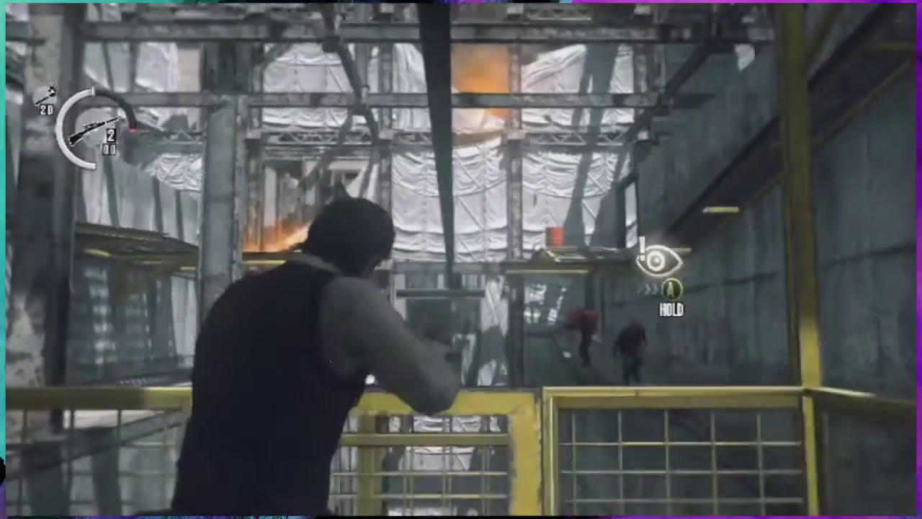
{"action": "right_click", "coordinate": [461, 259]}
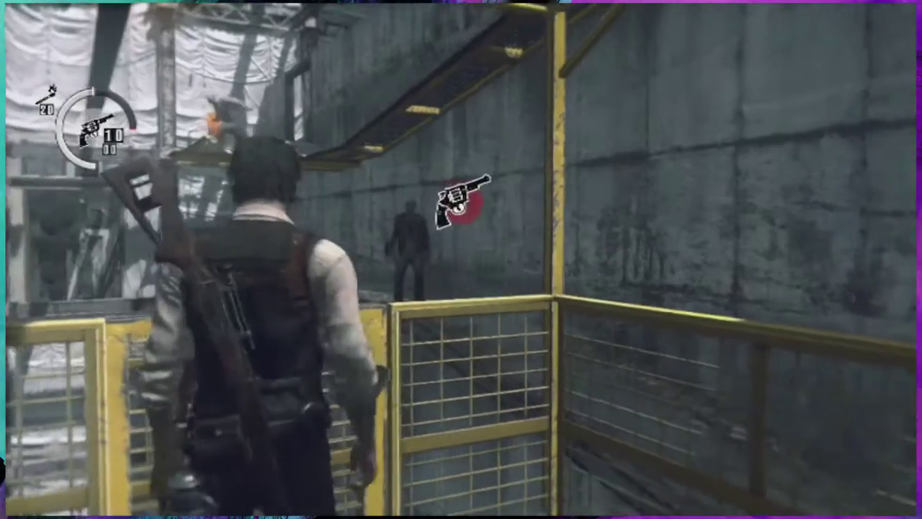
{"action": "right_click", "coordinate": [461, 260]}
{"action": "left_click", "coordinate": [461, 260]}
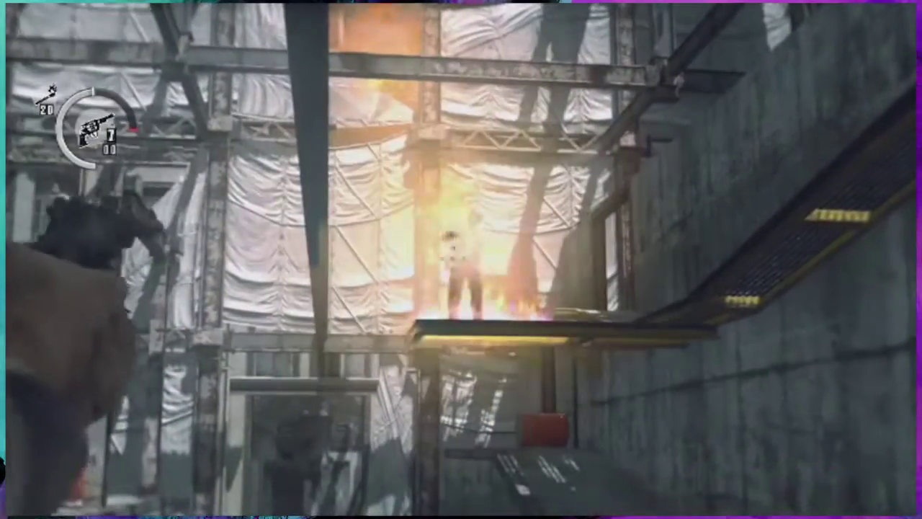
{"action": "right_click", "coordinate": [462, 259]}
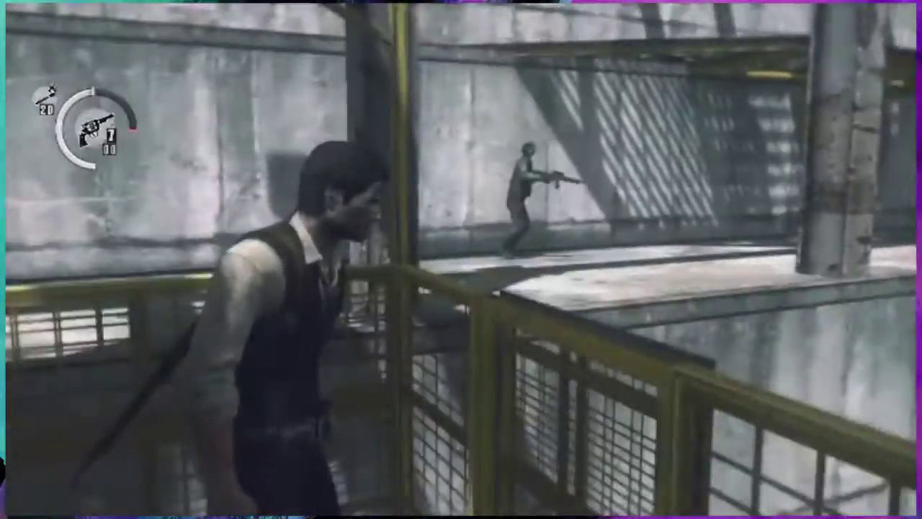
{"action": "right_click", "coordinate": [461, 259]}
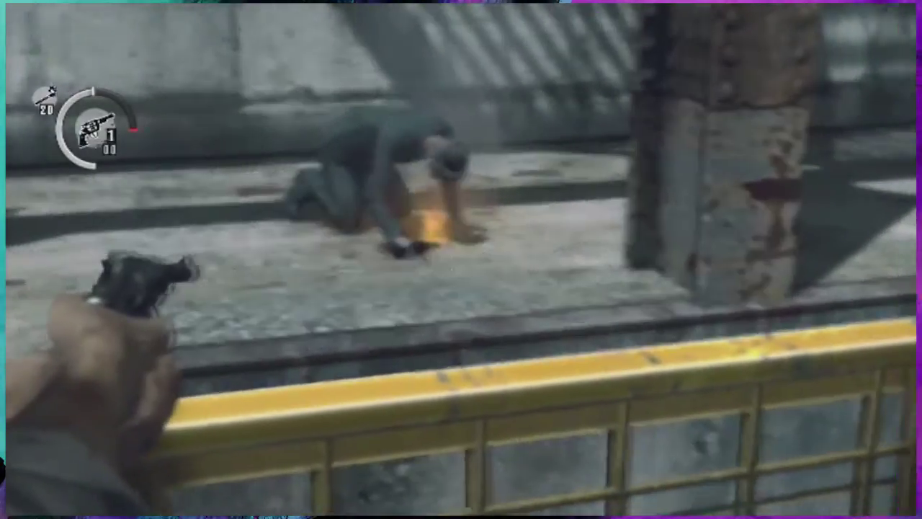
{"action": "key", "text": "Tab"}
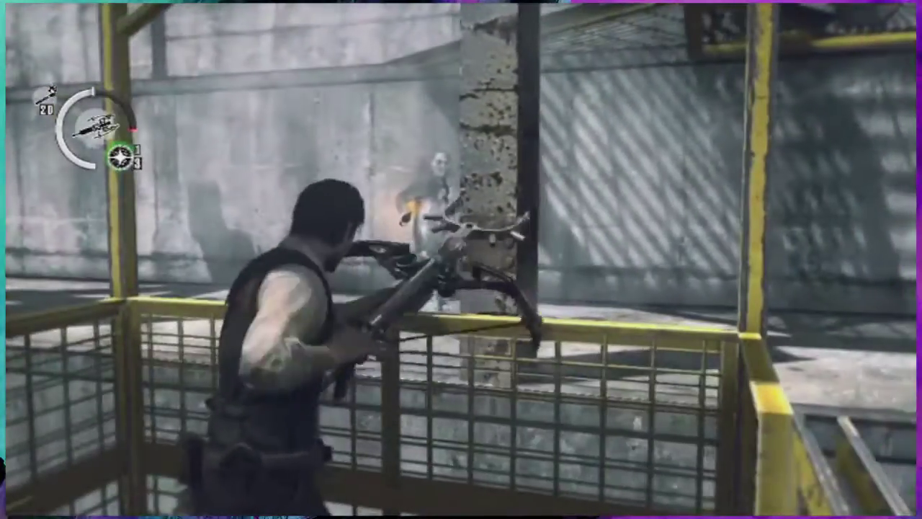
{"action": "key", "text": "Tab"}
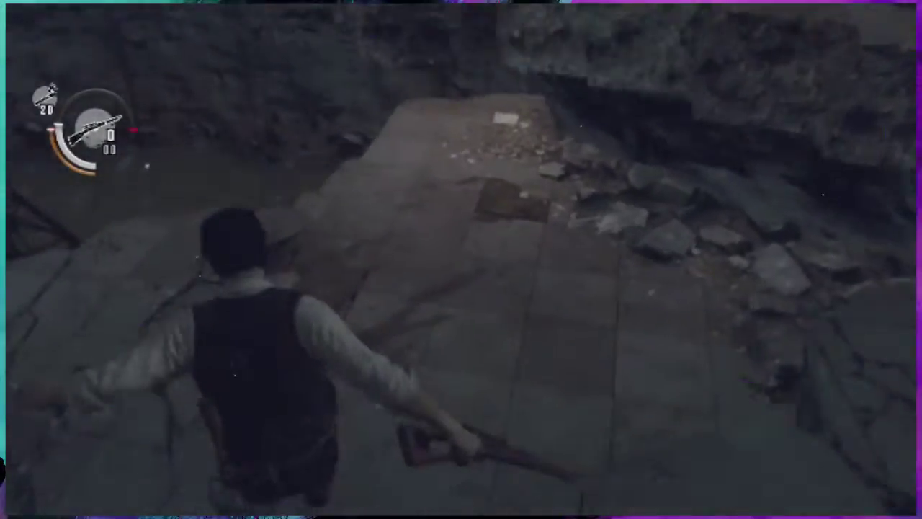
{"action": "key", "text": "Tab"}
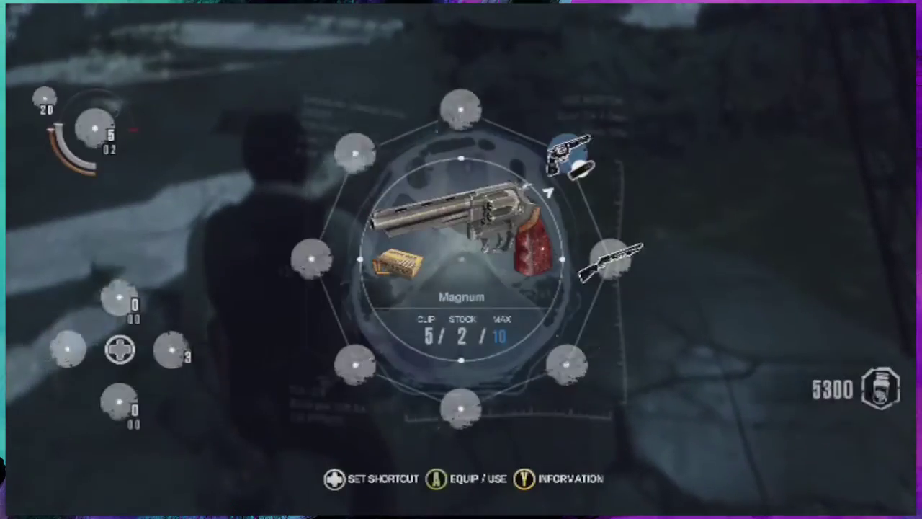
{"action": "key", "text": "Tab"}
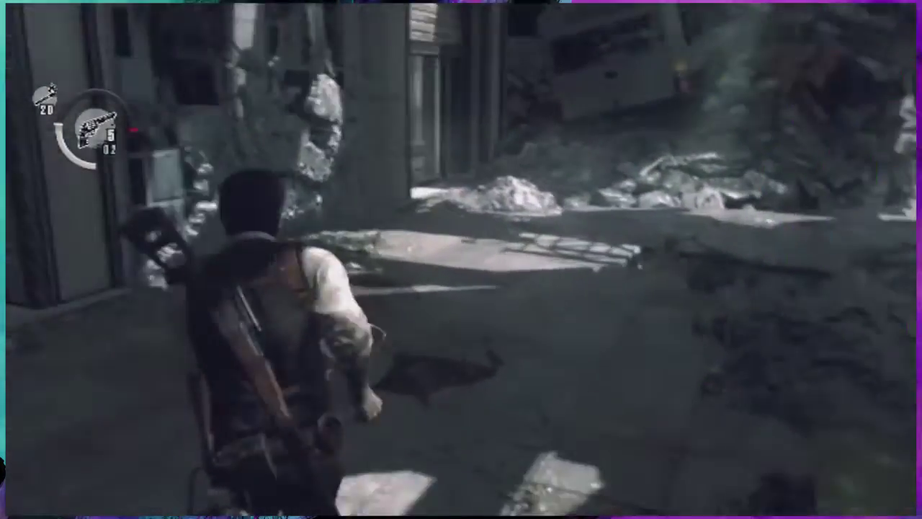